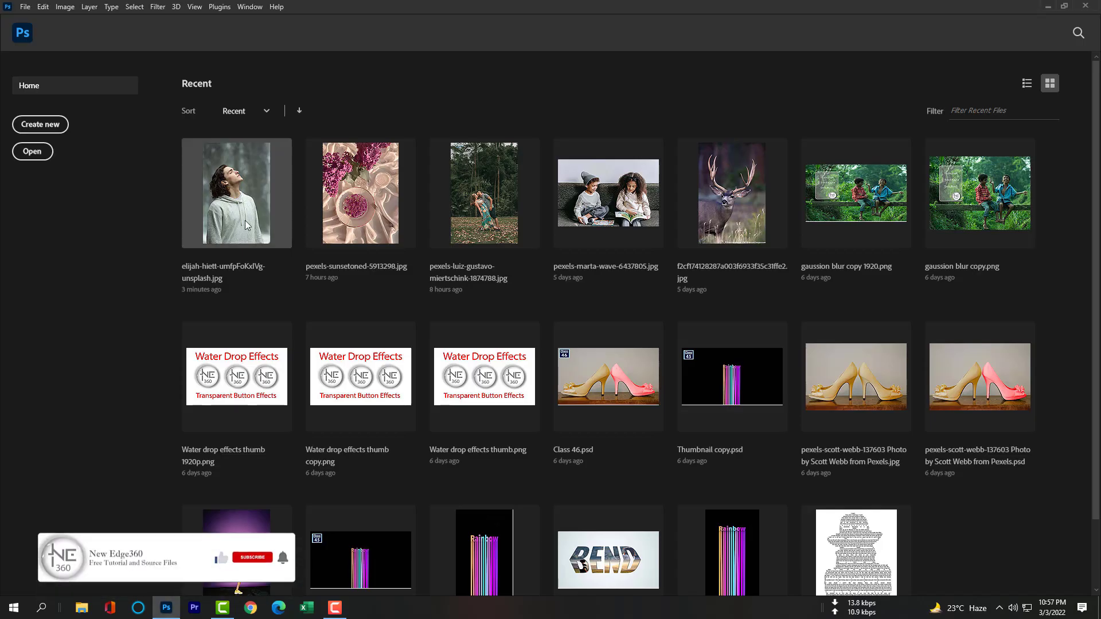
- Open the recent portrait JPG, unlock its Background layer and rename it BG
{"action": "left_click", "coordinate": [246, 214]}
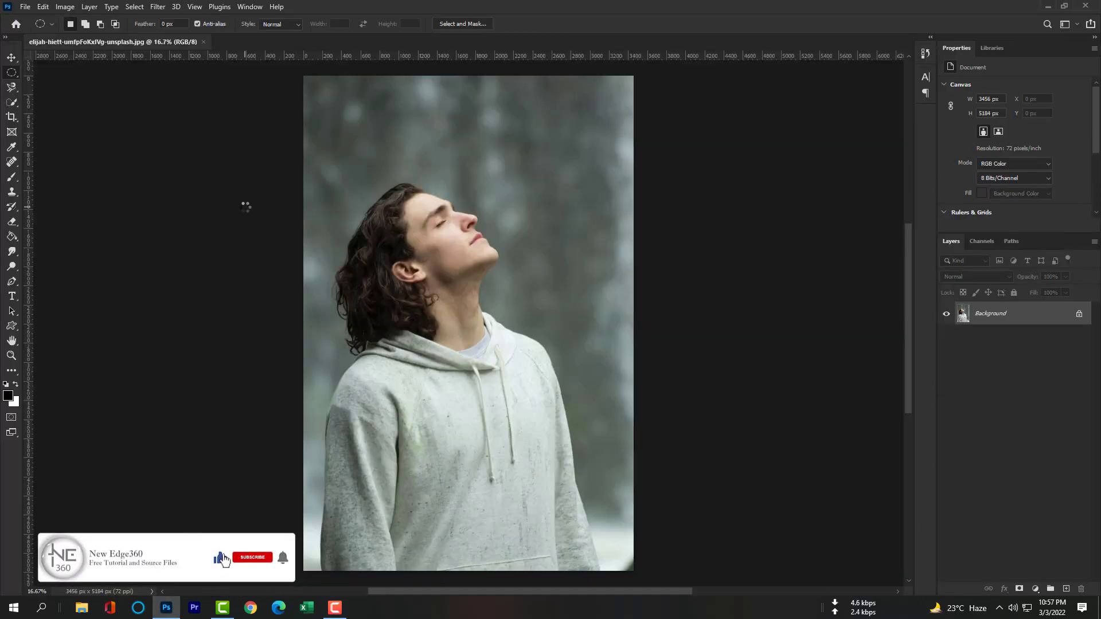
{"action": "left_click", "coordinate": [1080, 315]}
{"action": "double_click", "coordinate": [982, 314]}
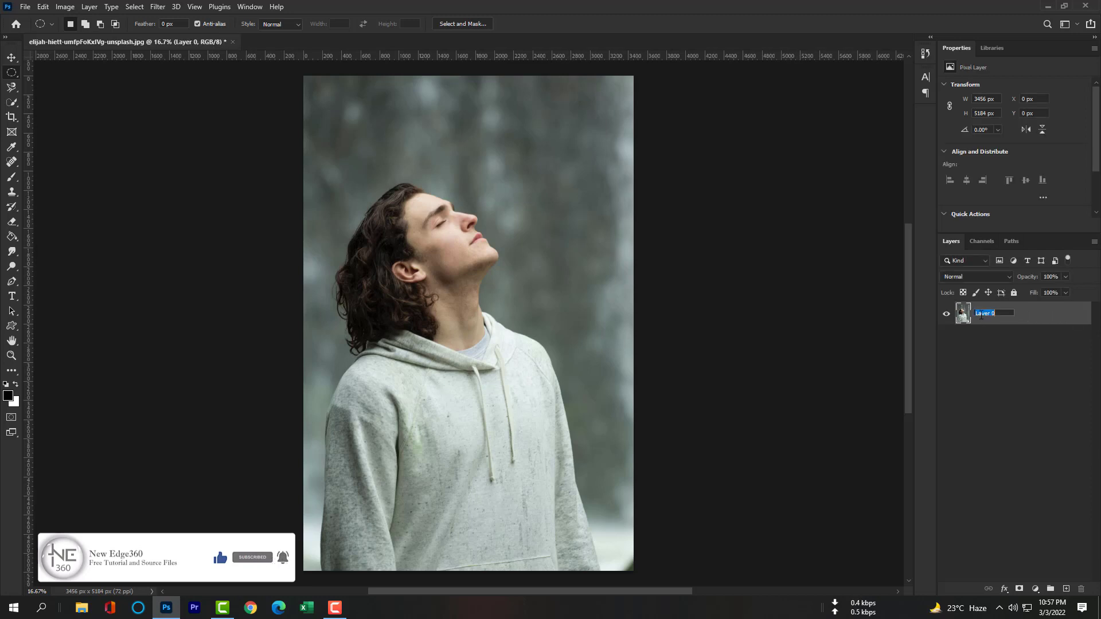
{"action": "type", "text": "BG"}
{"action": "key", "text": "Return"}
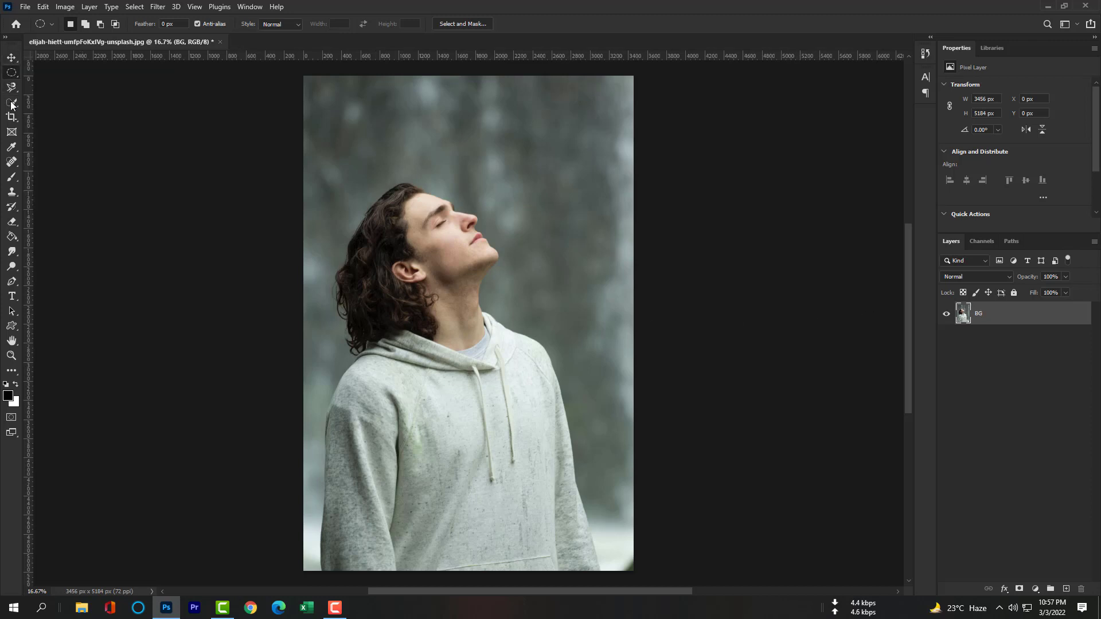
- Crop the photo to 2532 × 2400 px around the head and shoulders, then fit it on screen
{"action": "left_click", "coordinate": [11, 117]}
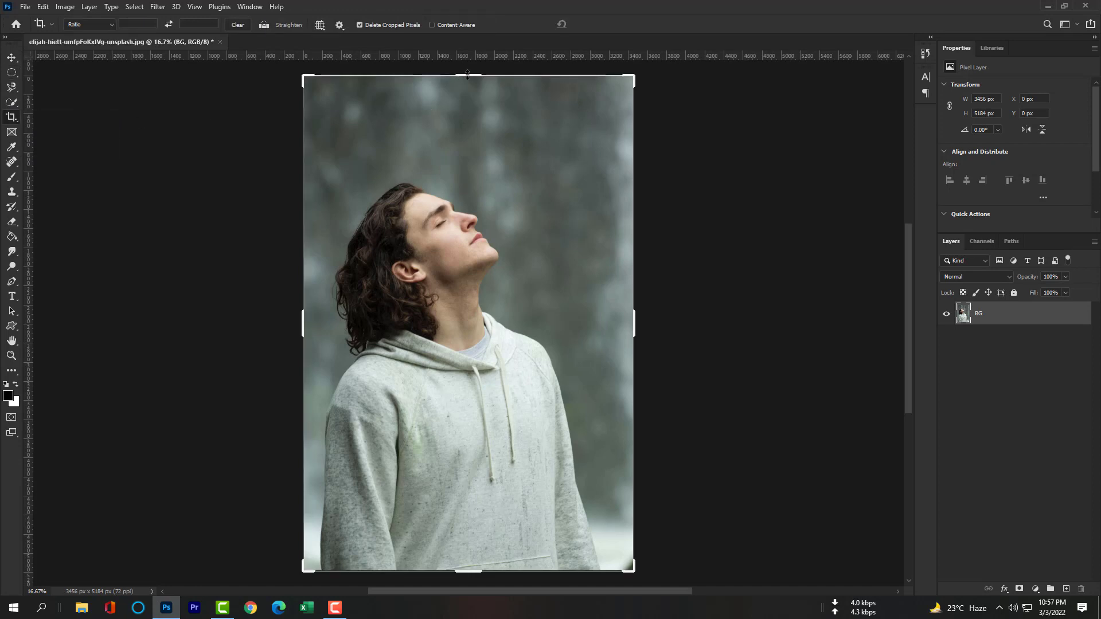
{"action": "left_click_drag", "start_coordinate": [468, 74], "coordinate": [450, 128]}
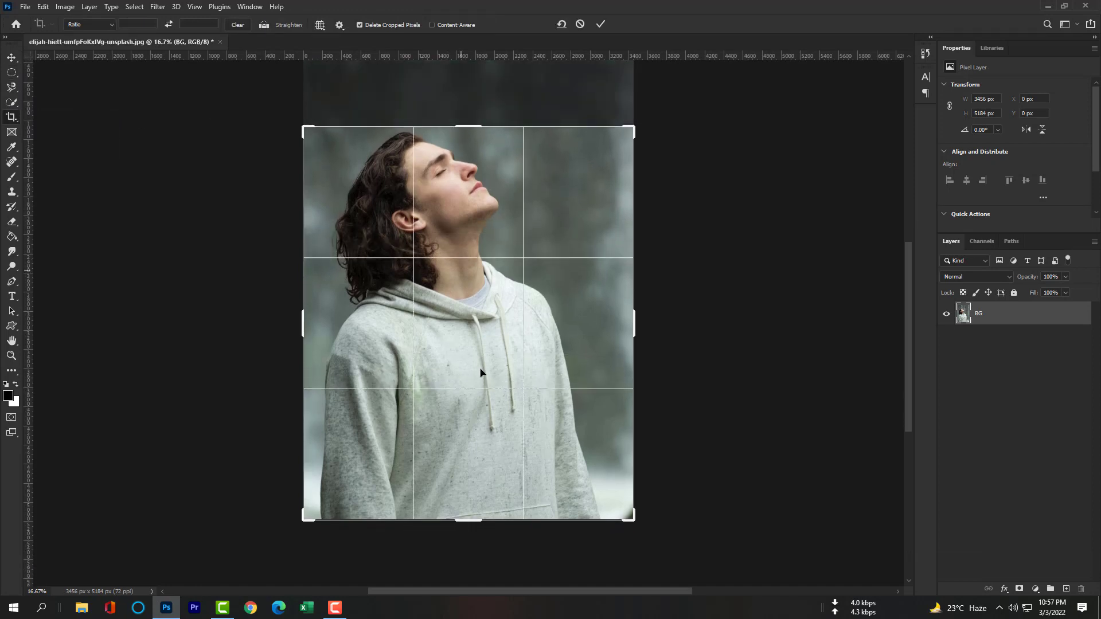
{"action": "left_click_drag", "start_coordinate": [476, 520], "coordinate": [467, 440]}
{"action": "key", "text": "ctrl+z"}
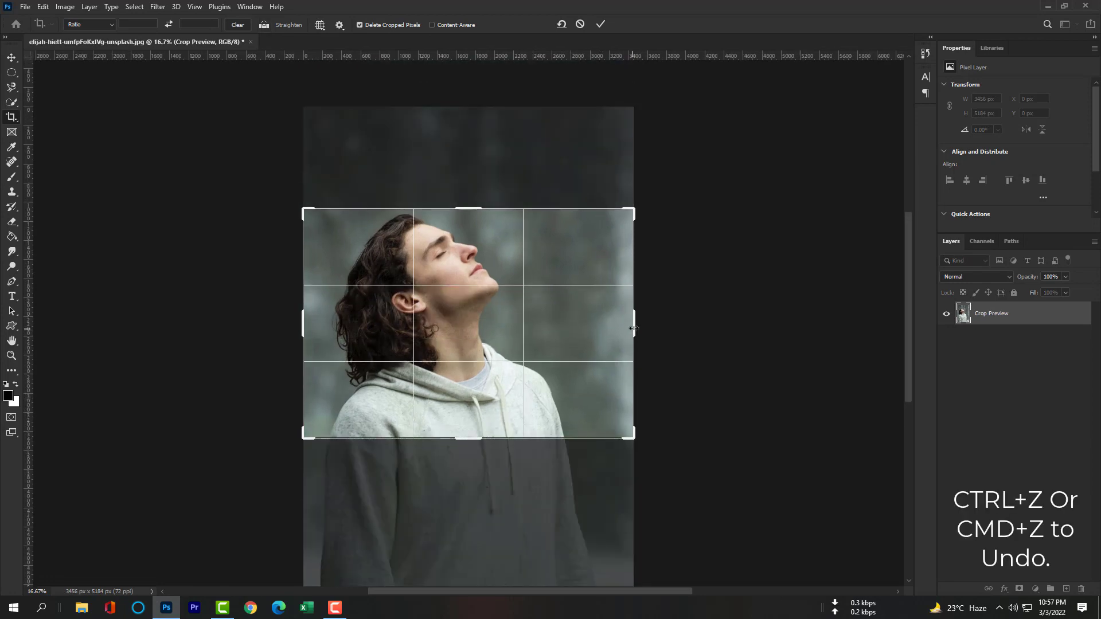
{"action": "left_click_drag", "start_coordinate": [634, 329], "coordinate": [600, 328]}
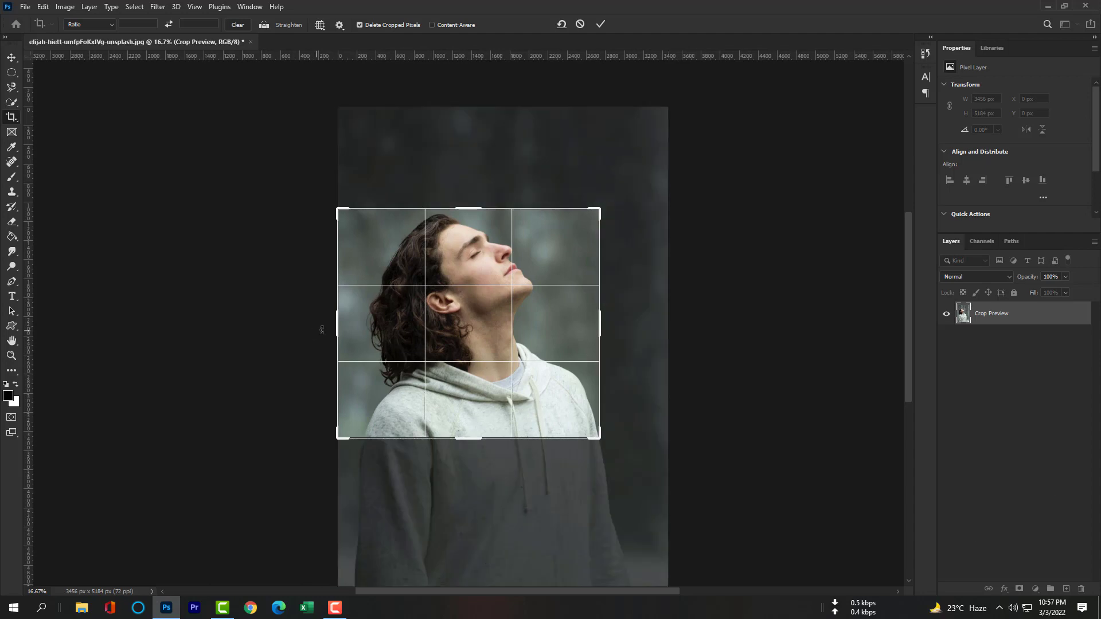
{"action": "left_click_drag", "start_coordinate": [337, 326], "coordinate": [348, 326]}
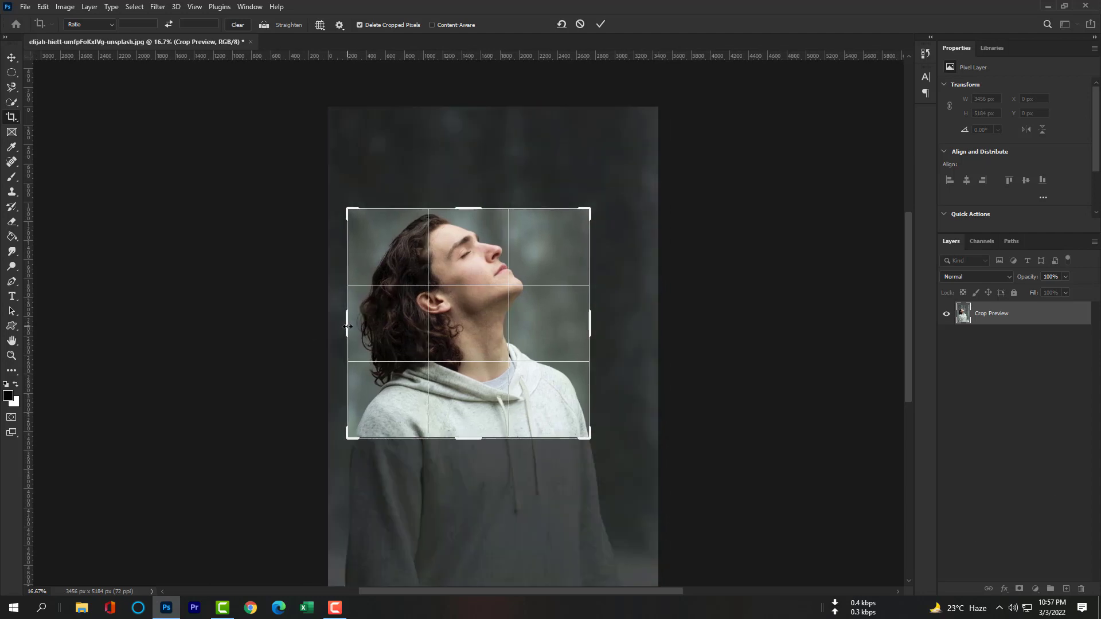
{"action": "key", "text": "Return"}
{"action": "key", "text": "ctrl+0"}
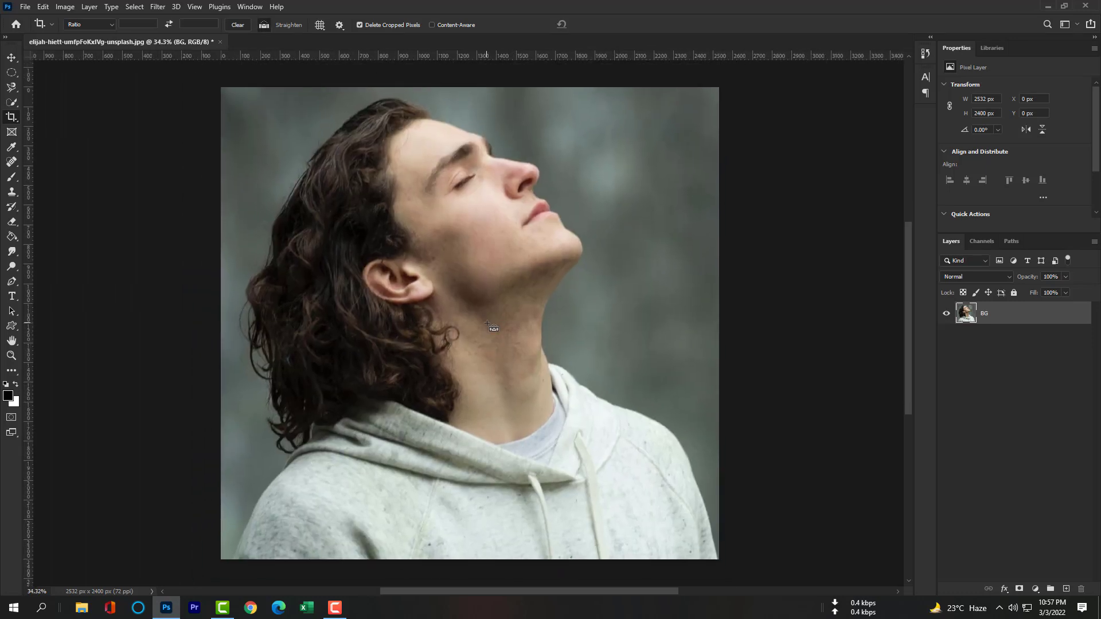
{"action": "scroll", "coordinate": [488, 325], "scroll_direction": "down", "scroll_amount": 1}
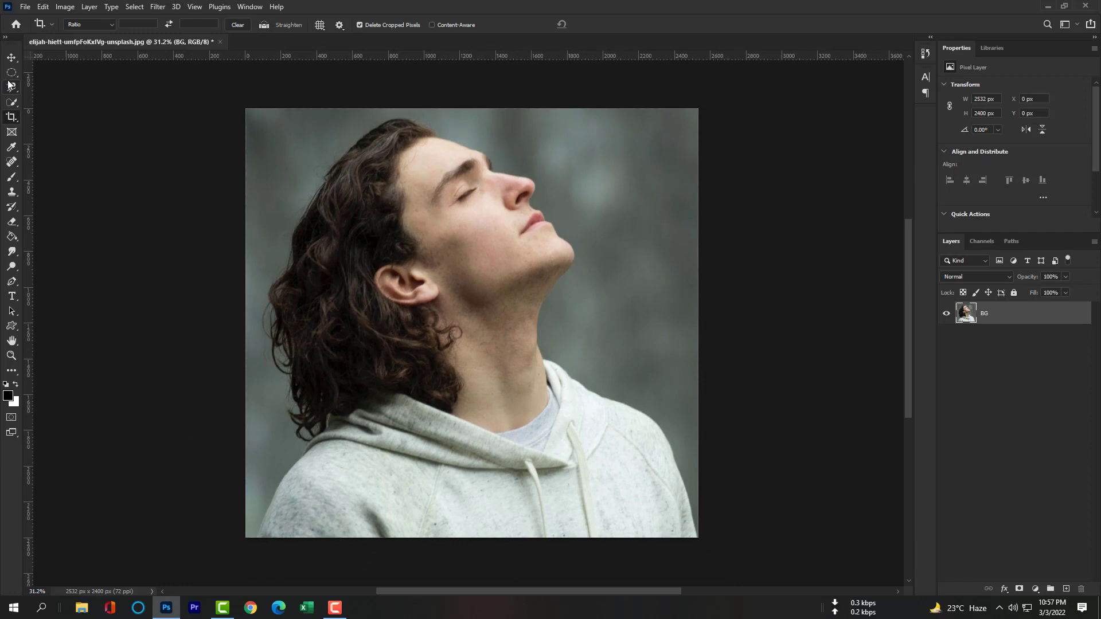
- Draw a circular elliptical selection over the man's head and shoulders
{"action": "left_click", "coordinate": [11, 72]}
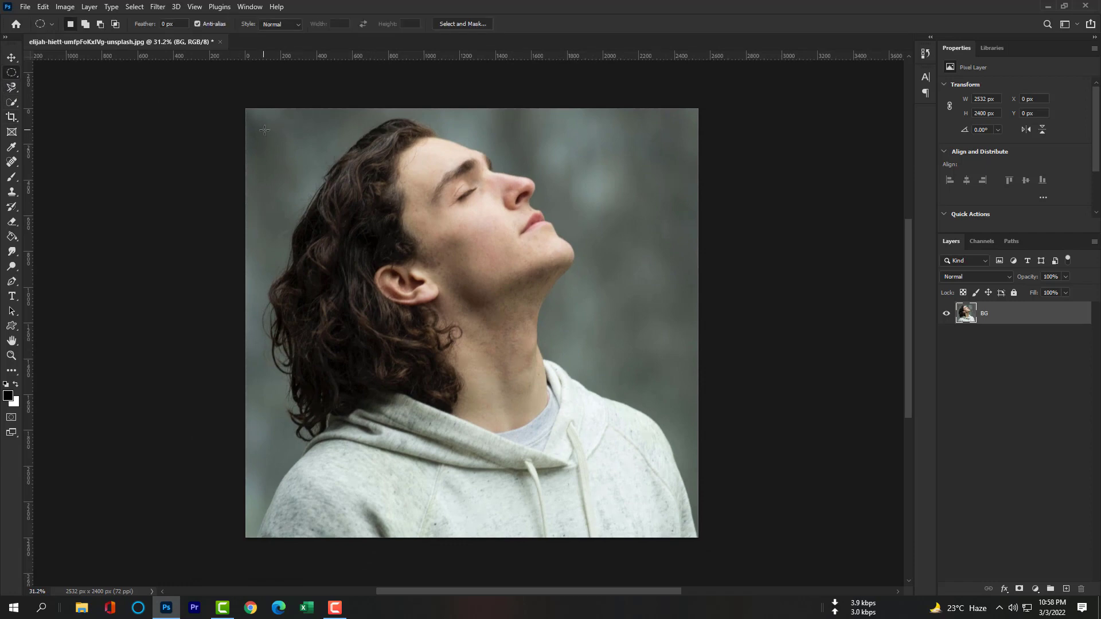
{"action": "left_click_drag", "start_coordinate": [260, 122], "coordinate": [698, 538]}
{"action": "left_click_drag", "start_coordinate": [580, 402], "coordinate": [554, 386]}
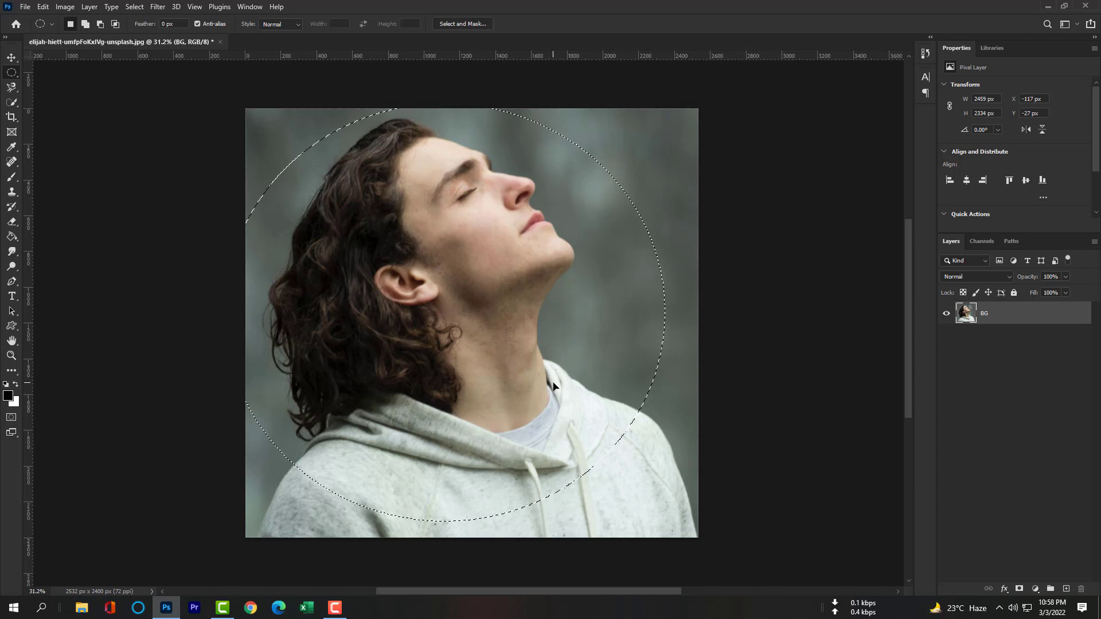
- Save the circle as selection 'Shape round' and copy it onto a new Layer 1
{"action": "right_click", "coordinate": [493, 260]}
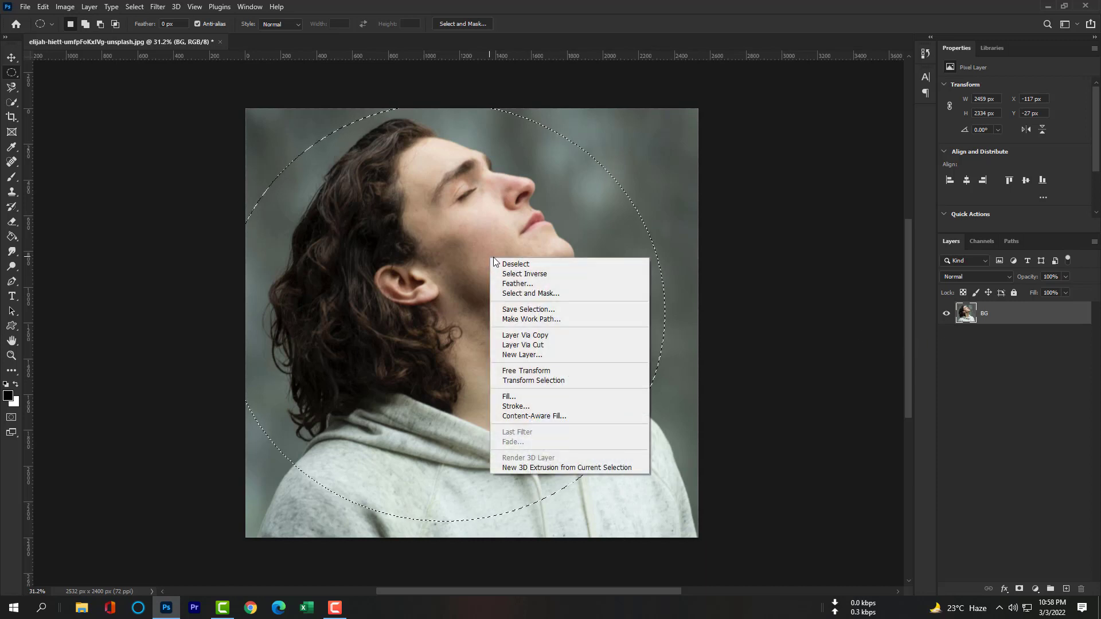
{"action": "left_click", "coordinate": [552, 309]}
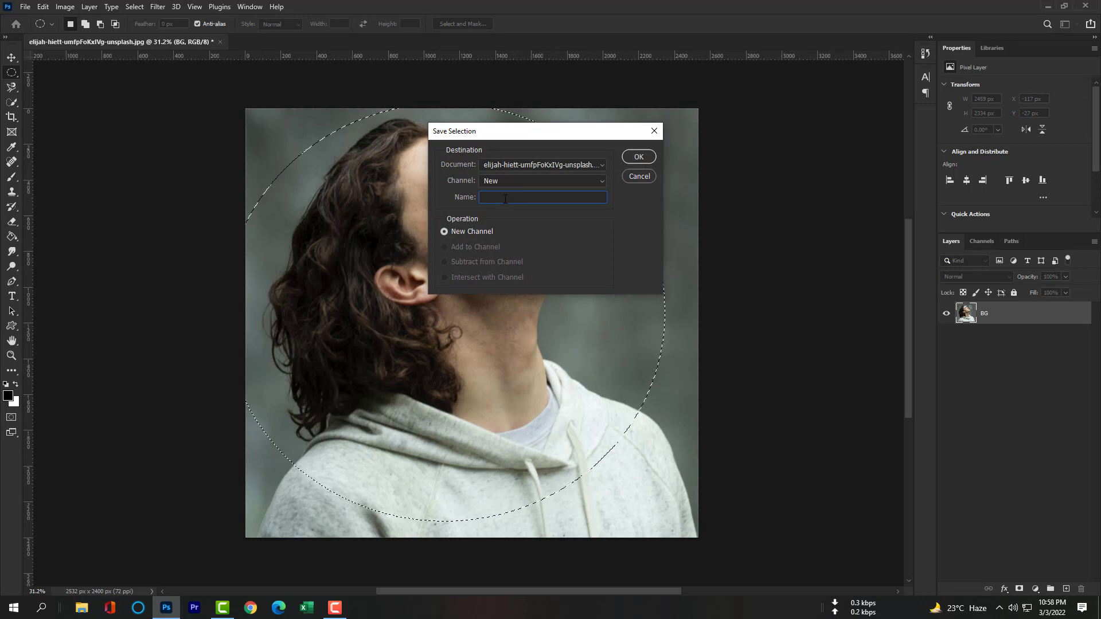
{"action": "type", "text": "Shape round"}
{"action": "key", "text": "Return"}
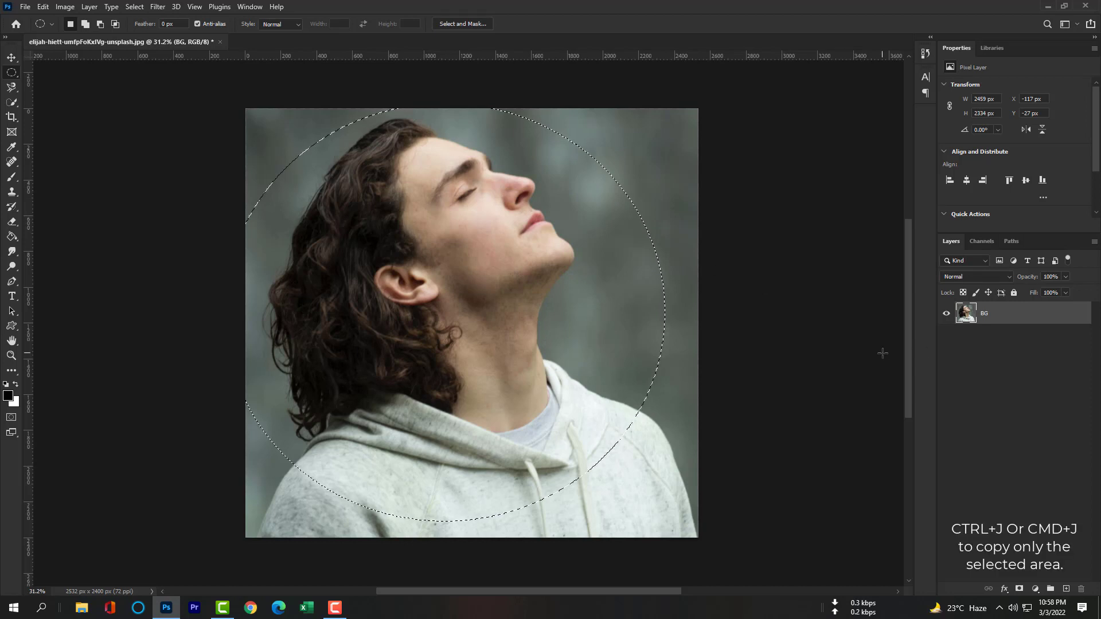
{"action": "key", "text": "ctrl+j"}
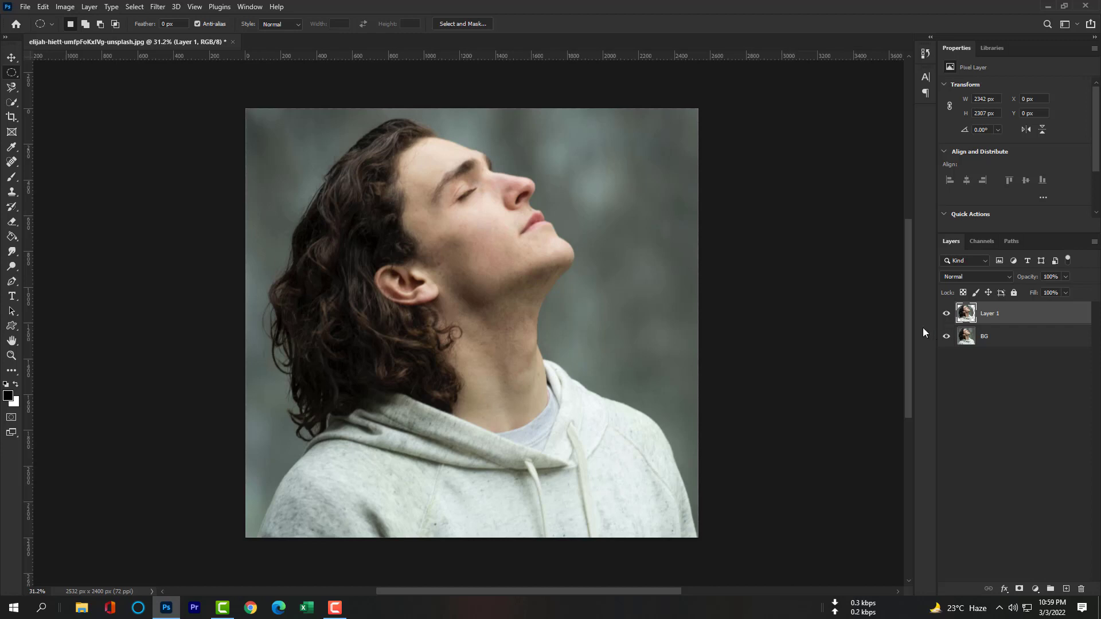
- Hide BG, delete the grey backdrop around the man on Layer 1, and add empty Layer 2
{"action": "left_click", "coordinate": [947, 337]}
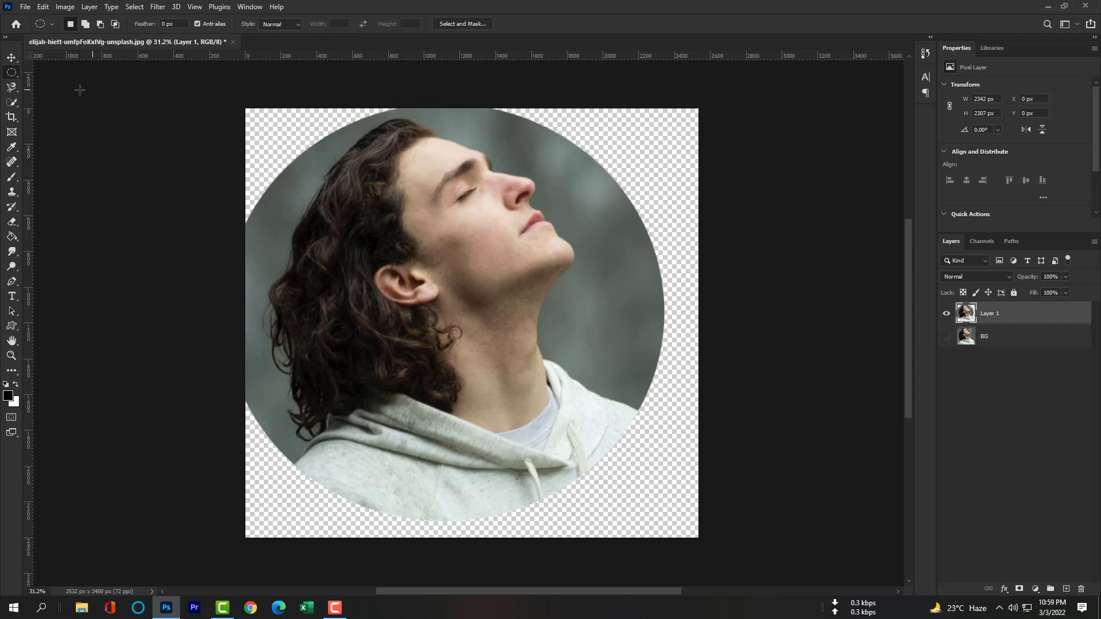
{"action": "left_click_drag", "start_coordinate": [11, 103], "coordinate": [50, 113]}
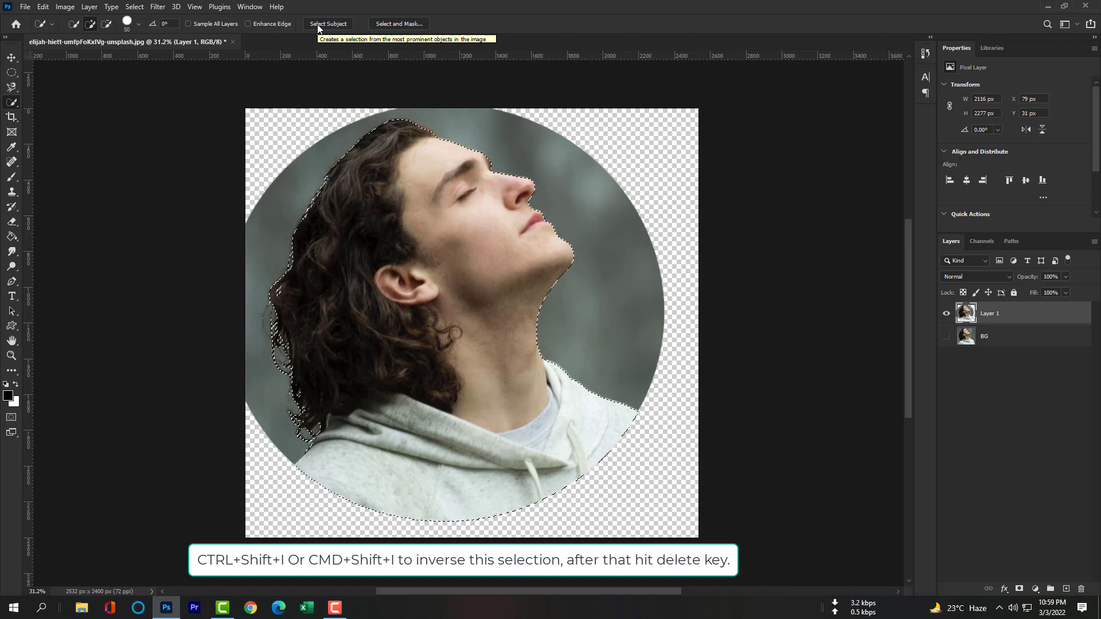
{"action": "key", "text": "ctrl+shift+i"}
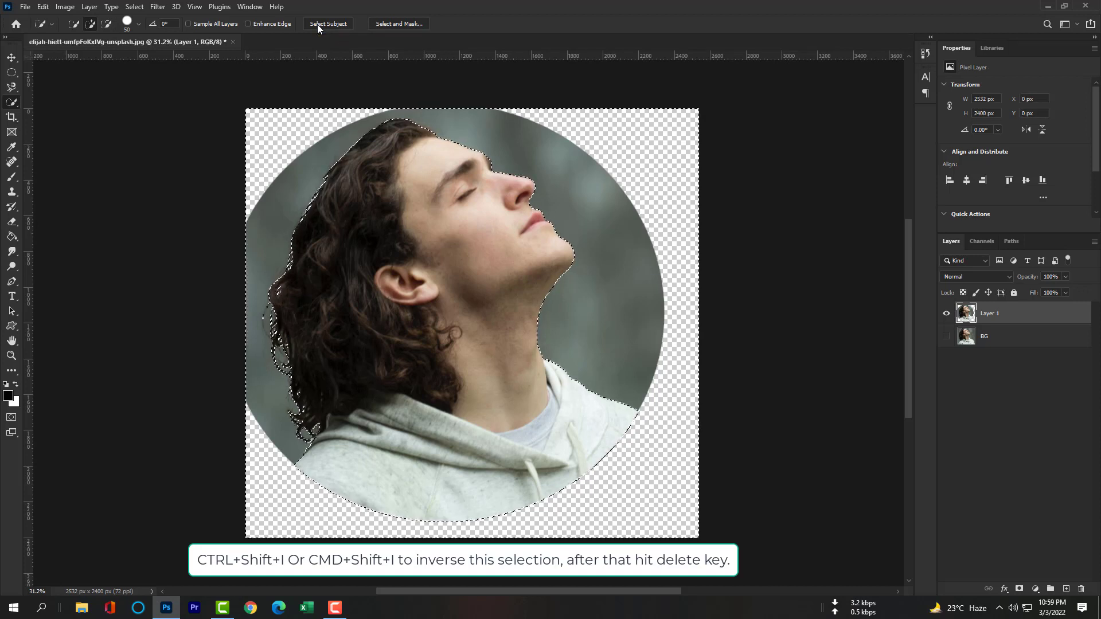
{"action": "key", "text": "Delete"}
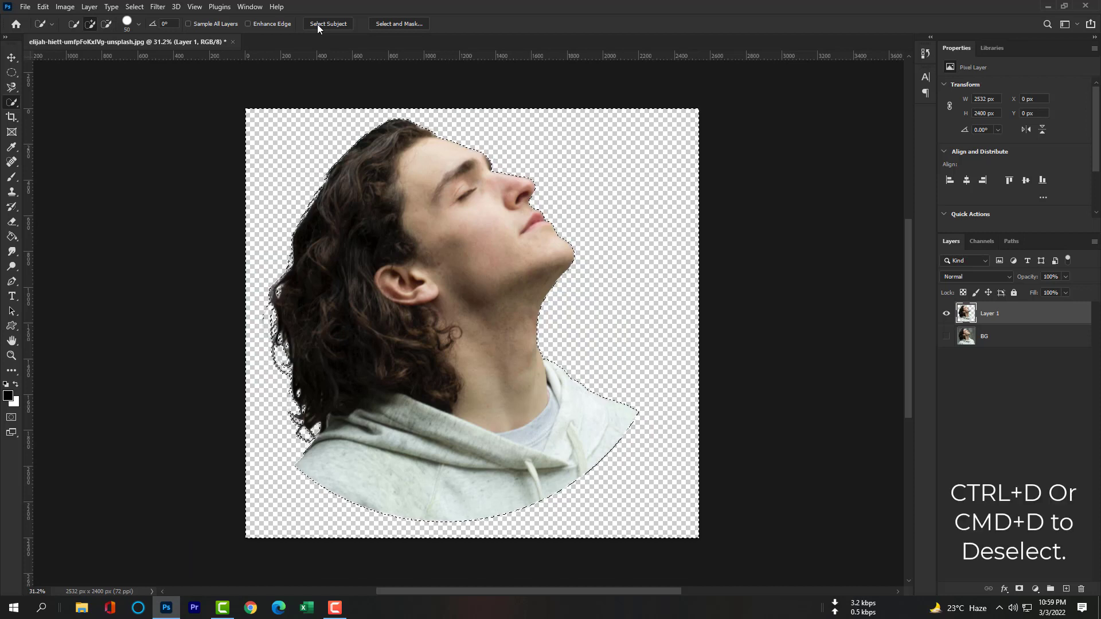
{"action": "key", "text": "ctrl+d"}
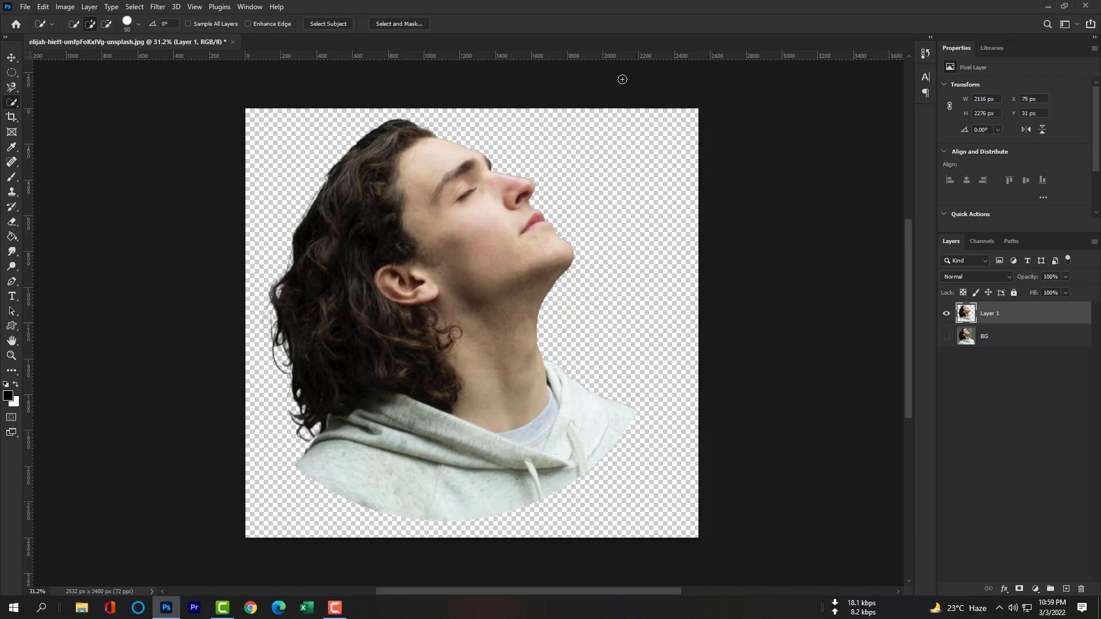
{"action": "left_click", "coordinate": [1010, 336]}
{"action": "left_click", "coordinate": [1067, 589]}
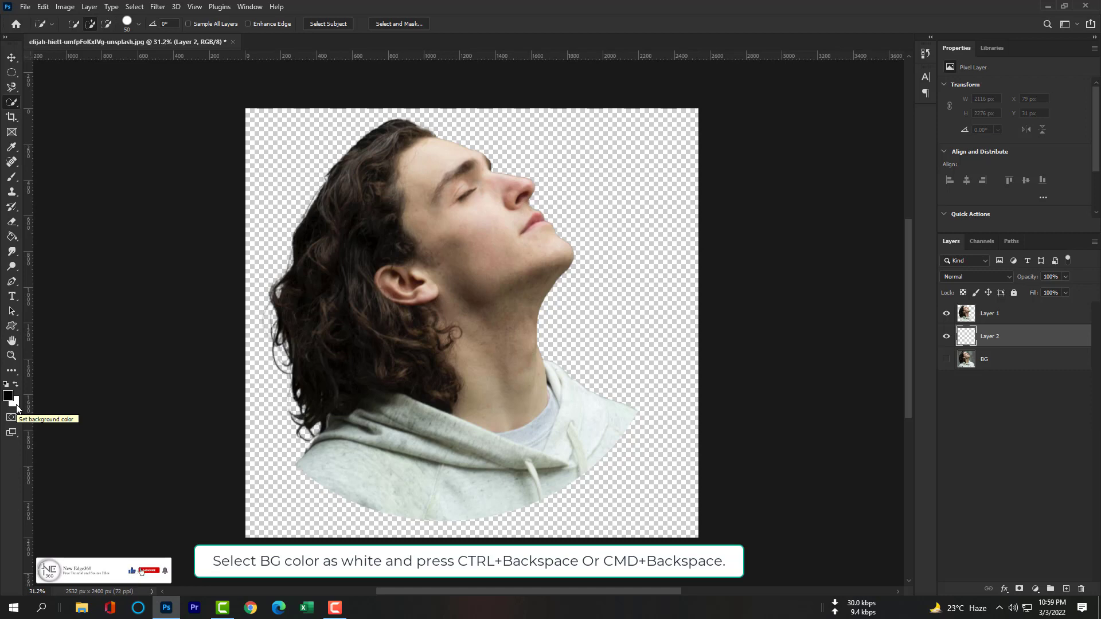
- Fill Layer 2 with white, select Layer 1, and show the Channels list
{"action": "key", "text": "ctrl+BackSpace"}
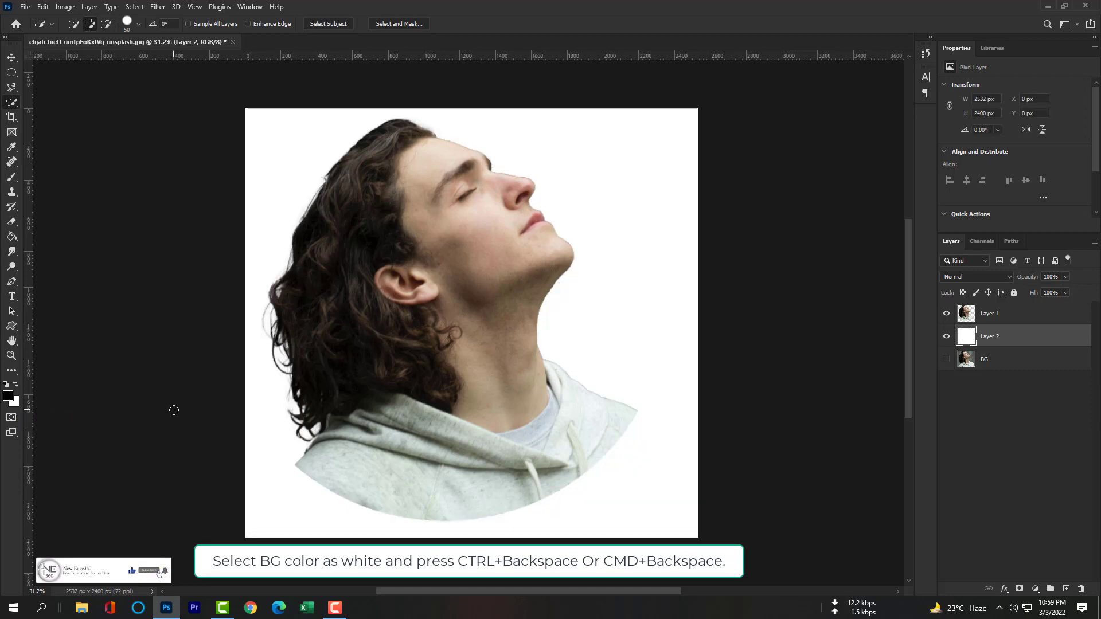
{"action": "left_click", "coordinate": [969, 314]}
{"action": "left_click", "coordinate": [989, 245]}
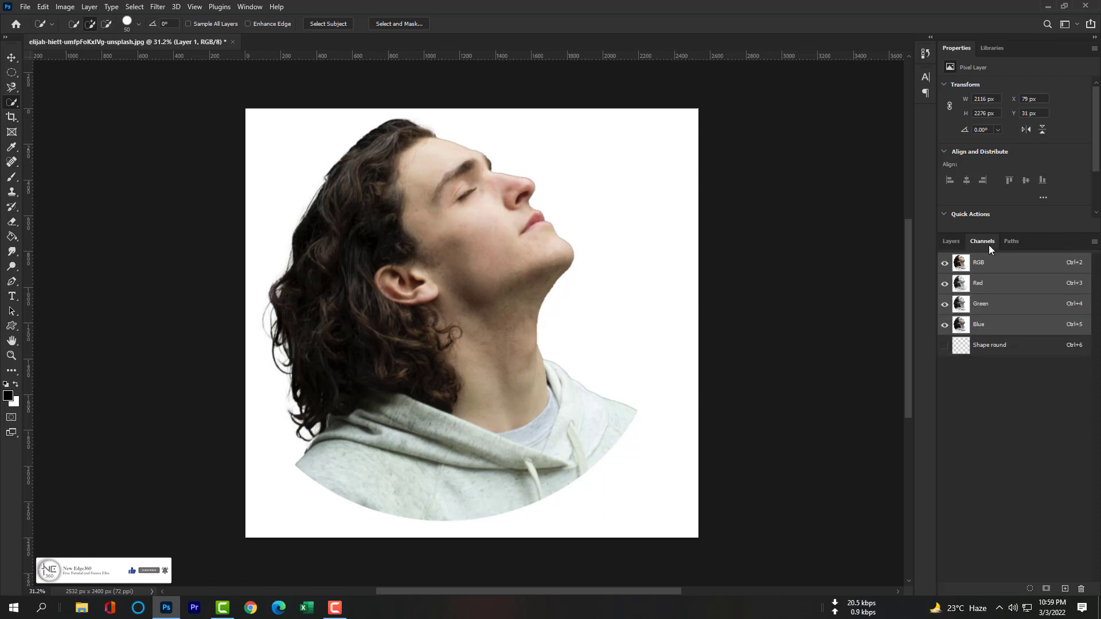
- Use the Shape round selection to trim Layer 2's white fill to a circle, then deselect
{"action": "left_click", "coordinate": [961, 345], "text": "ctrl"}
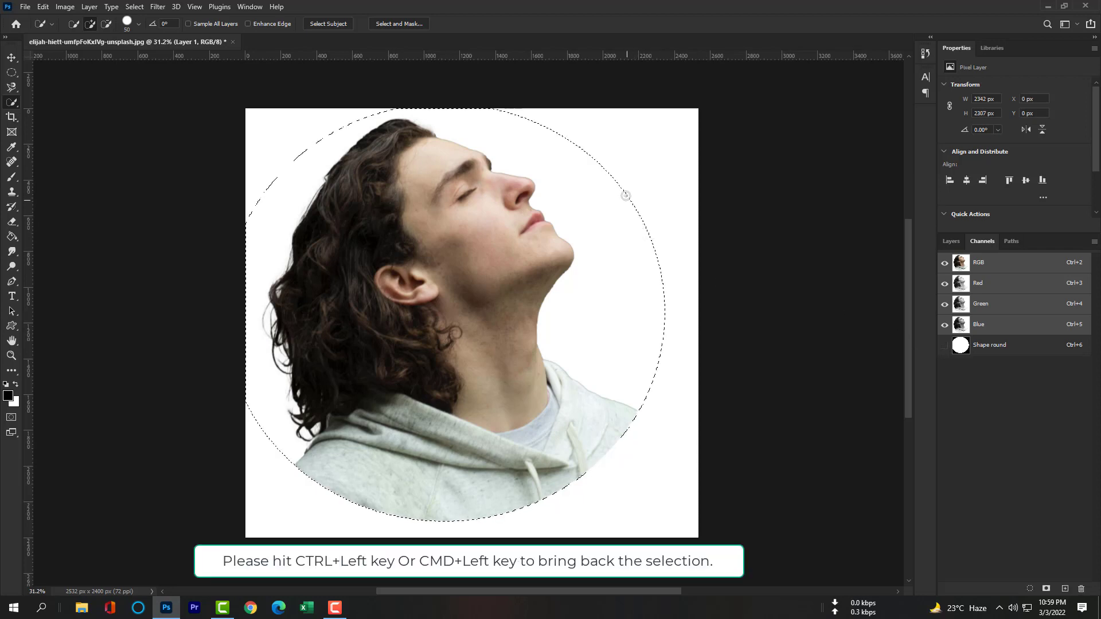
{"action": "left_click", "coordinate": [951, 242]}
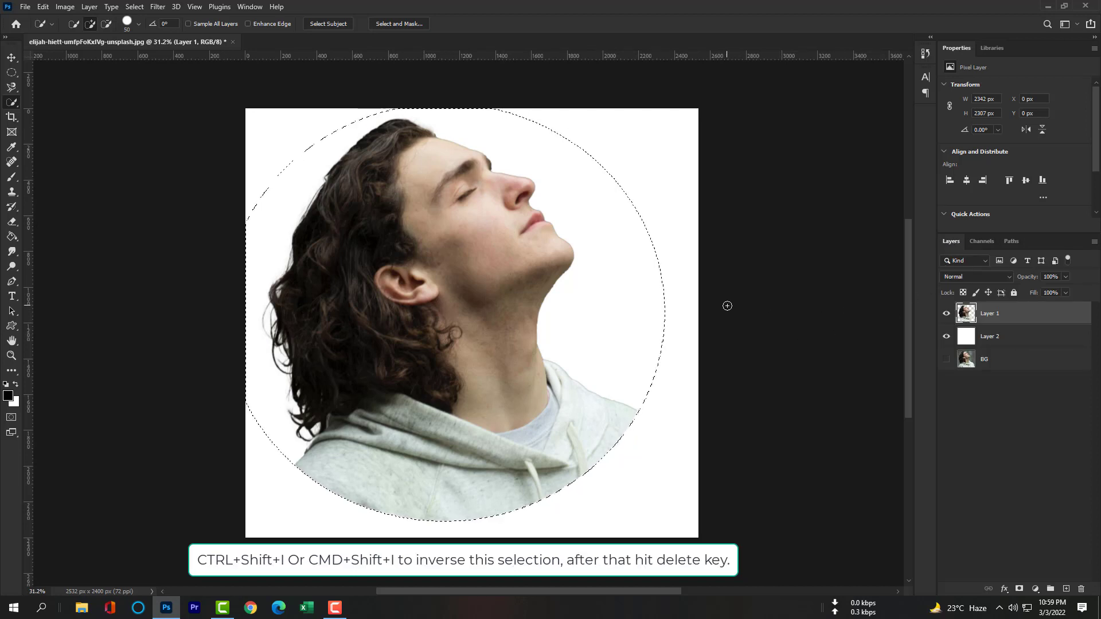
{"action": "key", "text": "ctrl+shift+i"}
{"action": "key", "text": "Delete"}
{"action": "key", "text": "ctrl+z"}
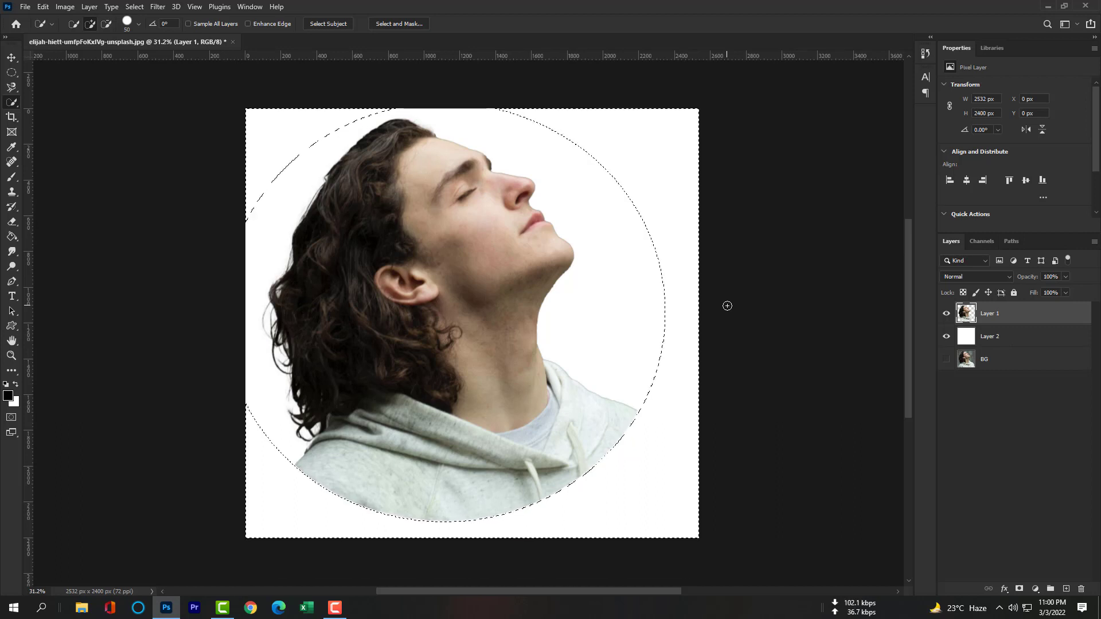
{"action": "left_click", "coordinate": [1010, 343]}
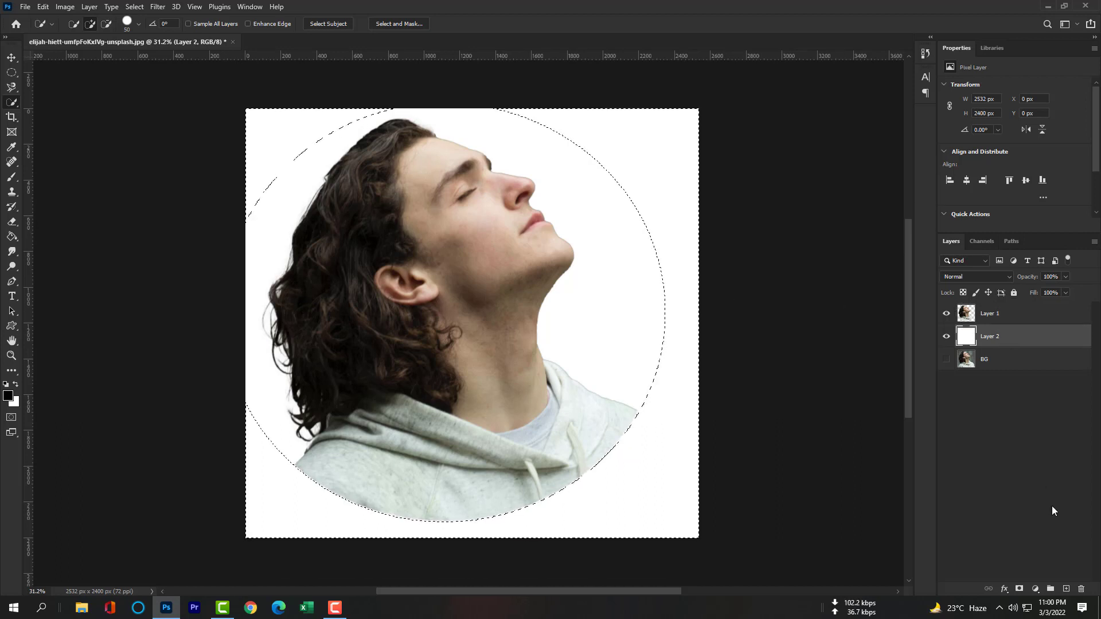
{"action": "left_click", "coordinate": [1067, 589]}
{"action": "left_click", "coordinate": [984, 312]}
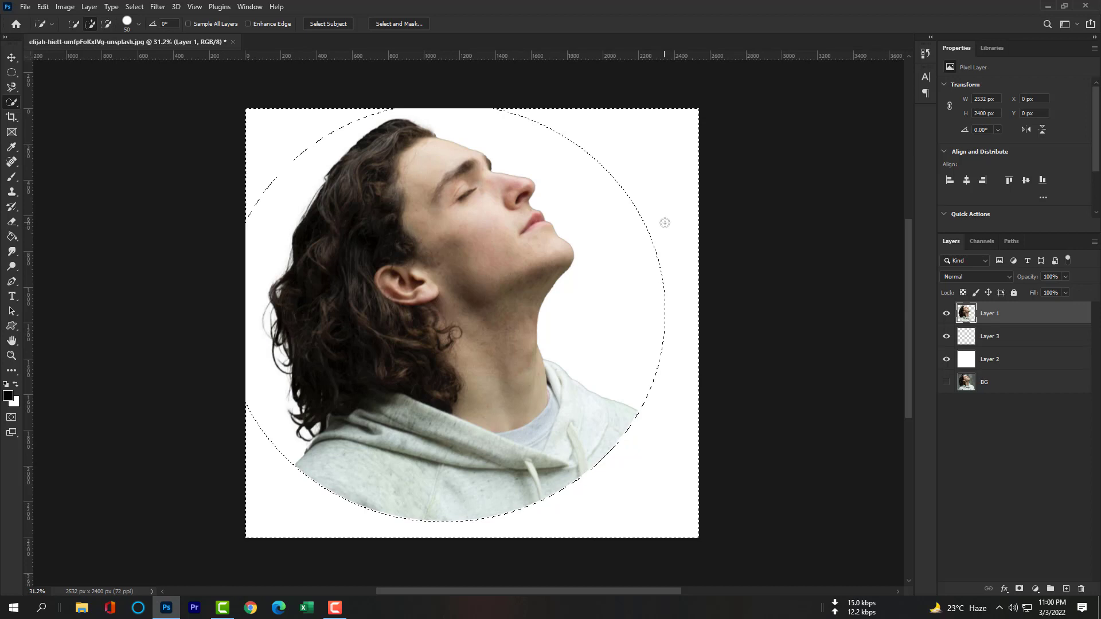
{"action": "left_click", "coordinate": [974, 359]}
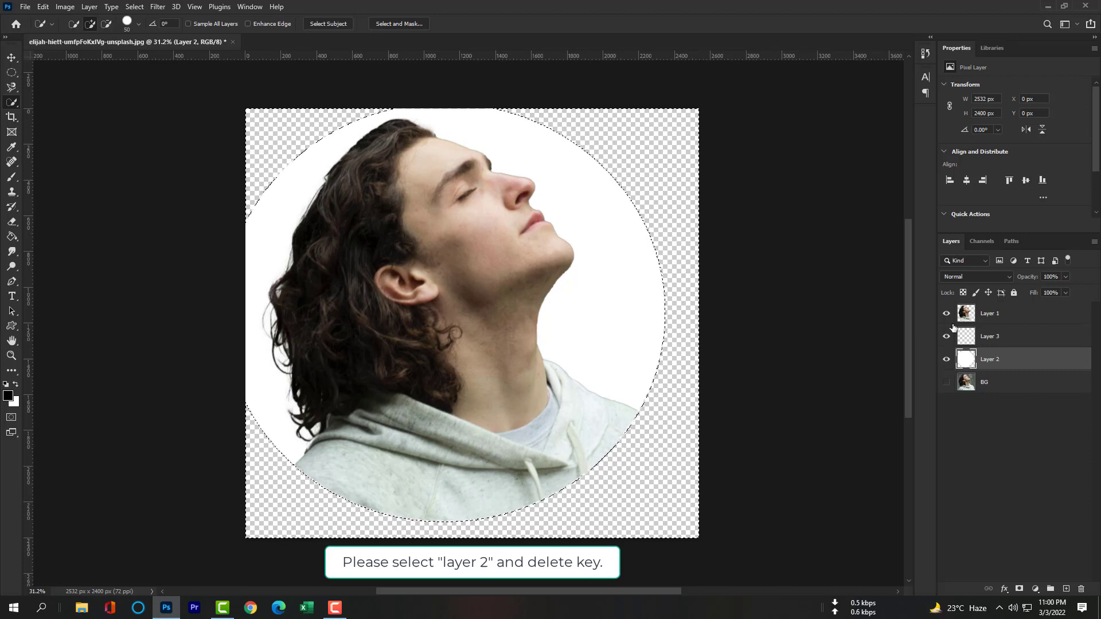
{"action": "left_click", "coordinate": [975, 312]}
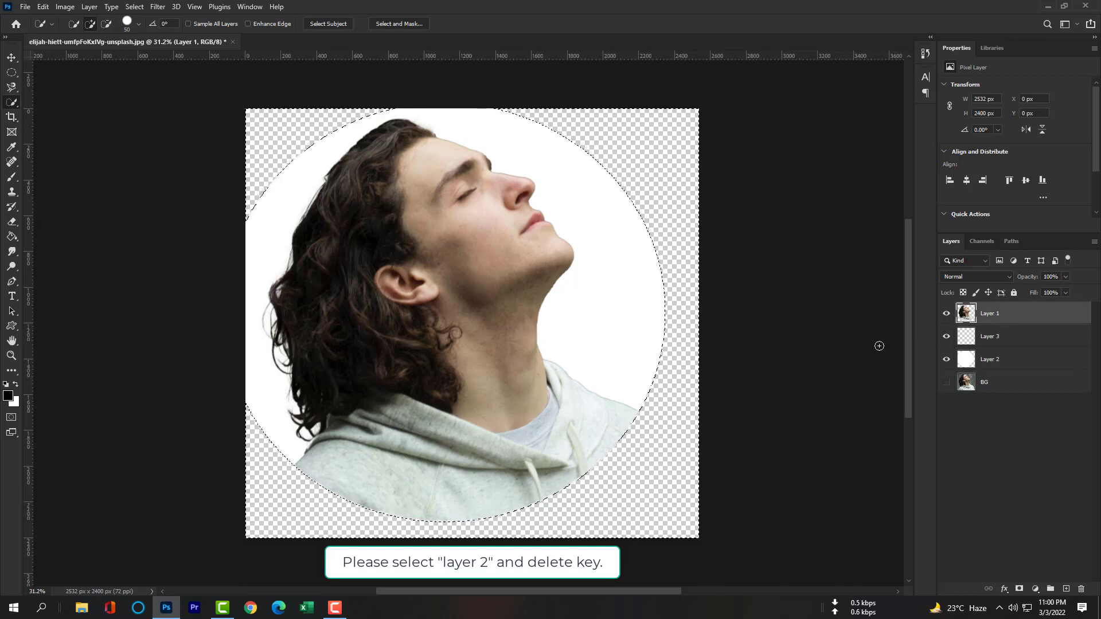
{"action": "key", "text": "ctrl+d"}
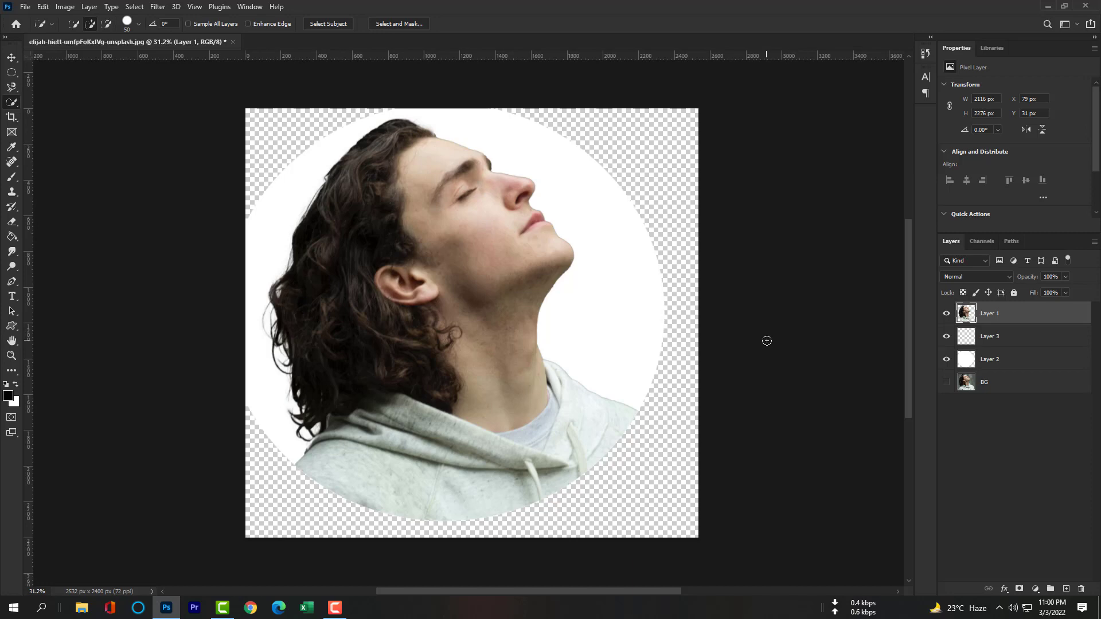
- Save a PNG copy of the portrait into 04 All Projects > Class 50 - Color Splash
{"action": "key", "text": "ctrl+alt+s"}
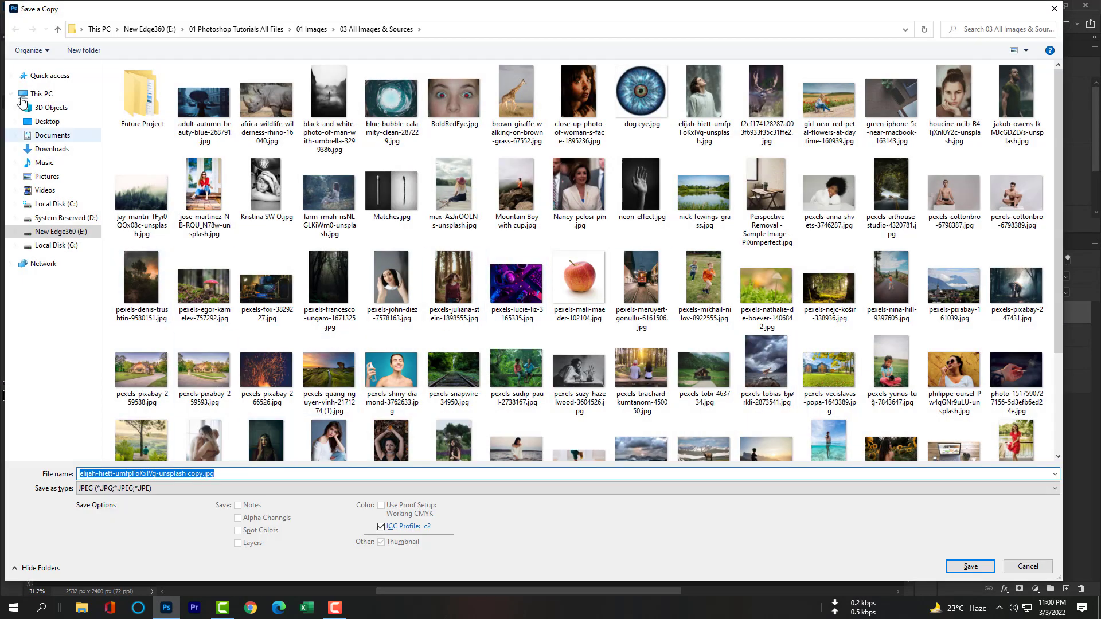
{"action": "left_click", "coordinate": [57, 30]}
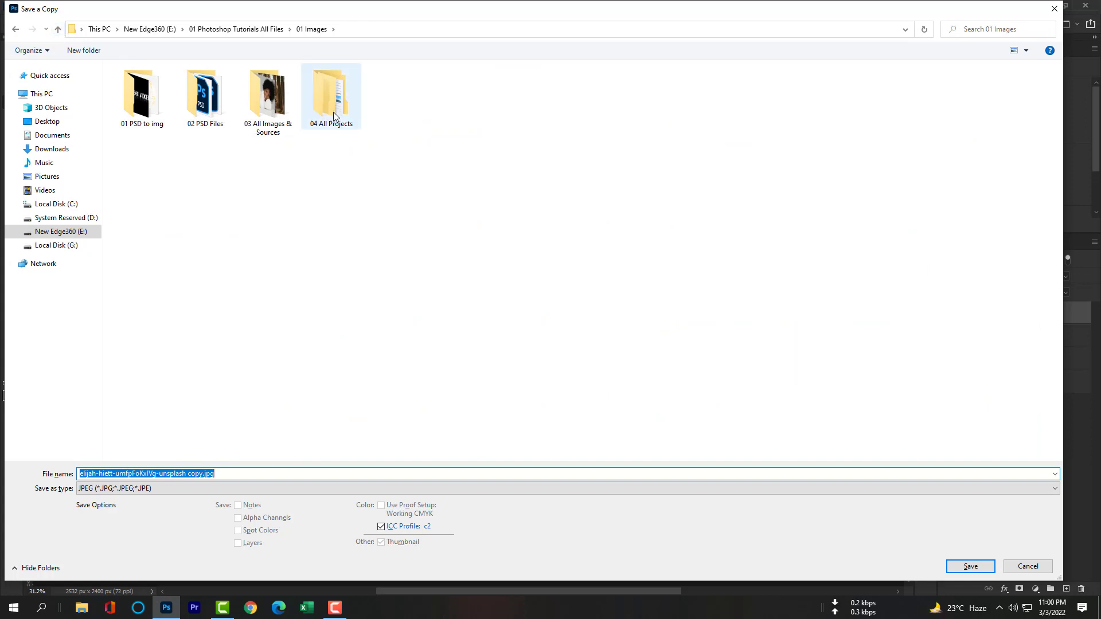
{"action": "double_click", "coordinate": [330, 95]}
{"action": "double_click", "coordinate": [209, 396]}
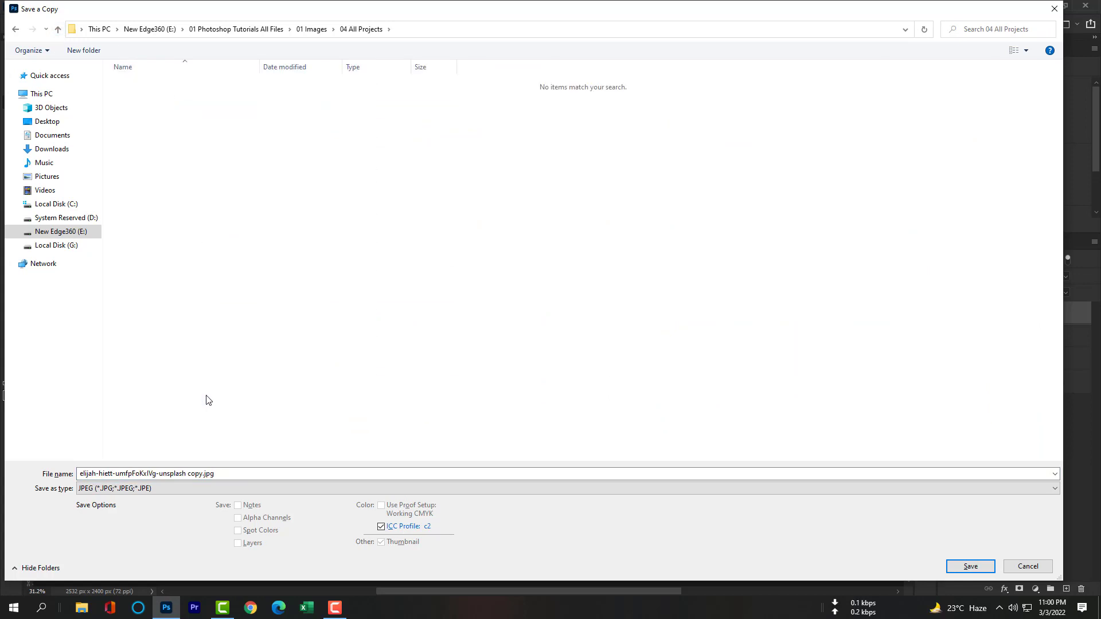
{"action": "left_click", "coordinate": [187, 486]}
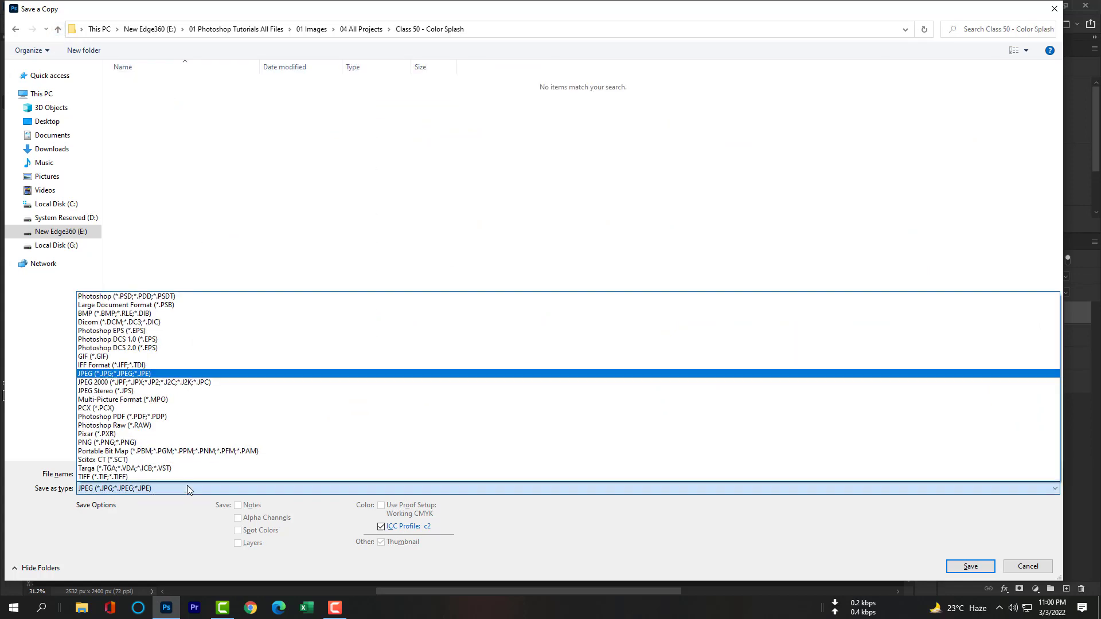
{"action": "left_click", "coordinate": [180, 444]}
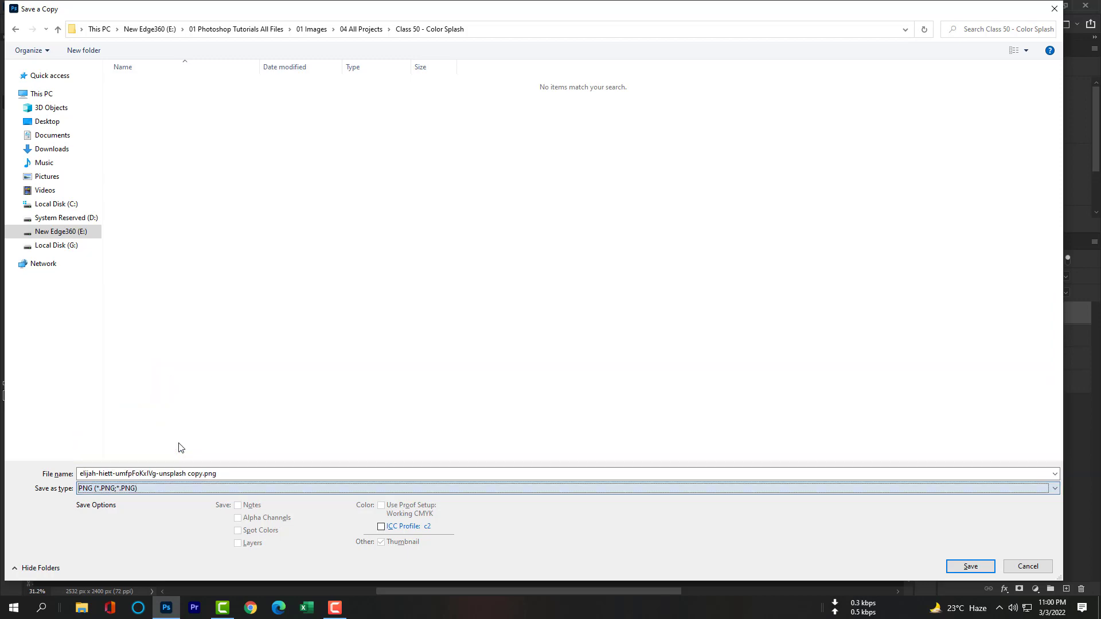
{"action": "left_click", "coordinate": [969, 567]}
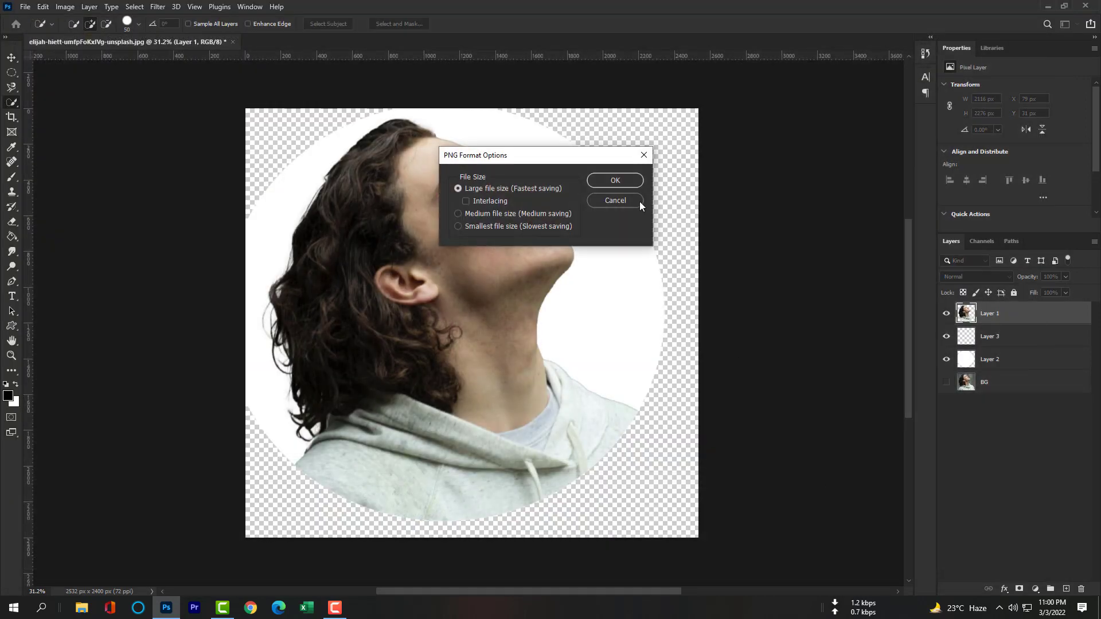
{"action": "left_click", "coordinate": [629, 182]}
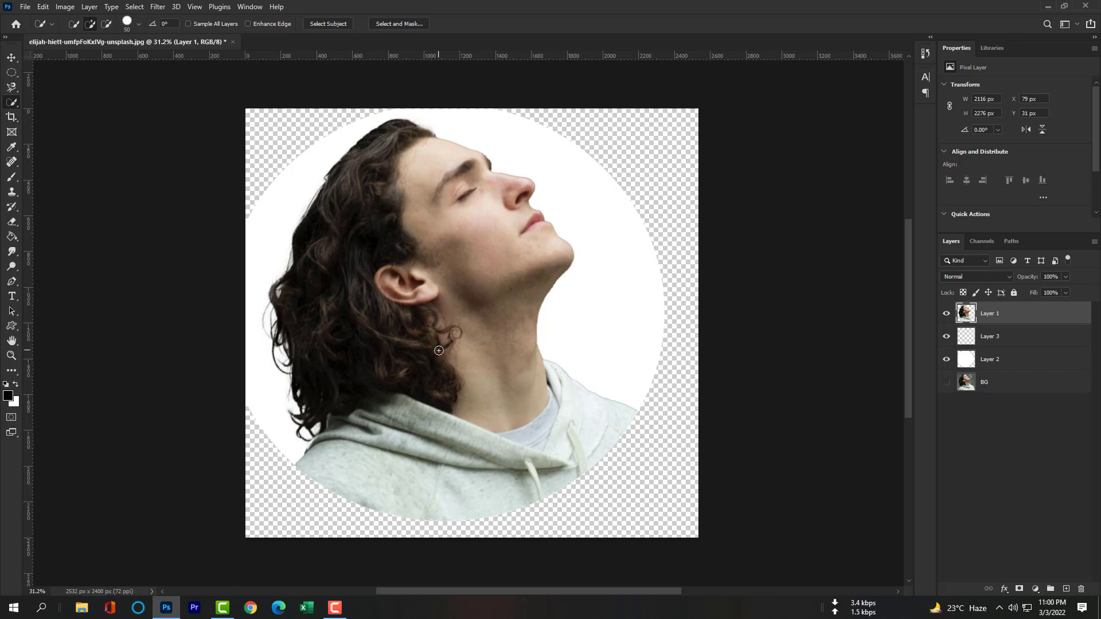
{"action": "left_click", "coordinate": [250, 607]}
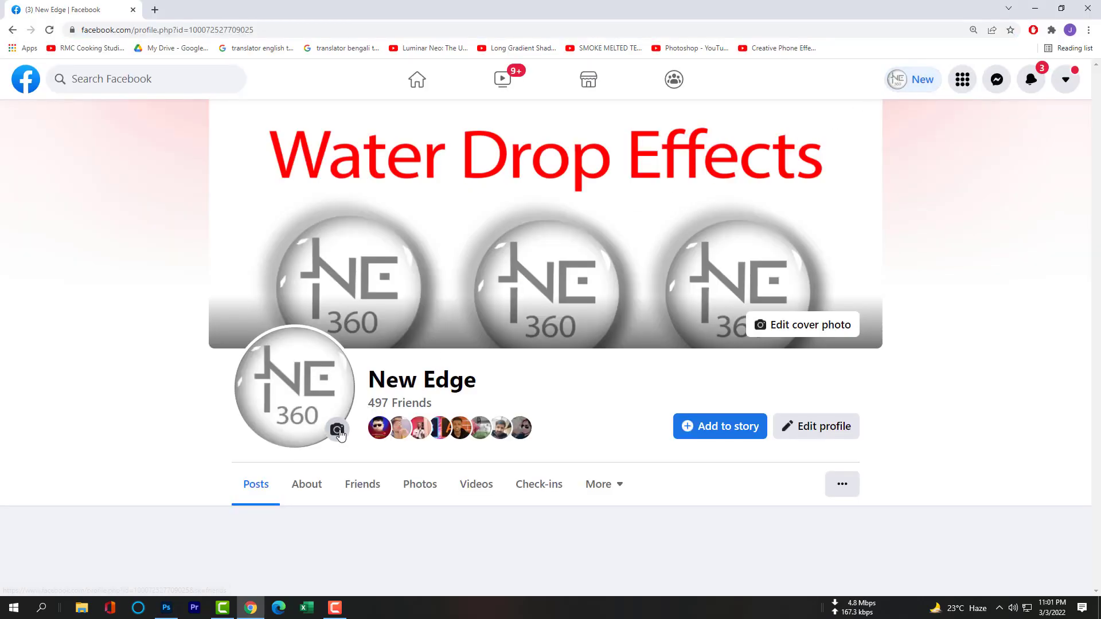
- Upload the saved round PNG portrait as the new Facebook profile picture
{"action": "left_click", "coordinate": [341, 431]}
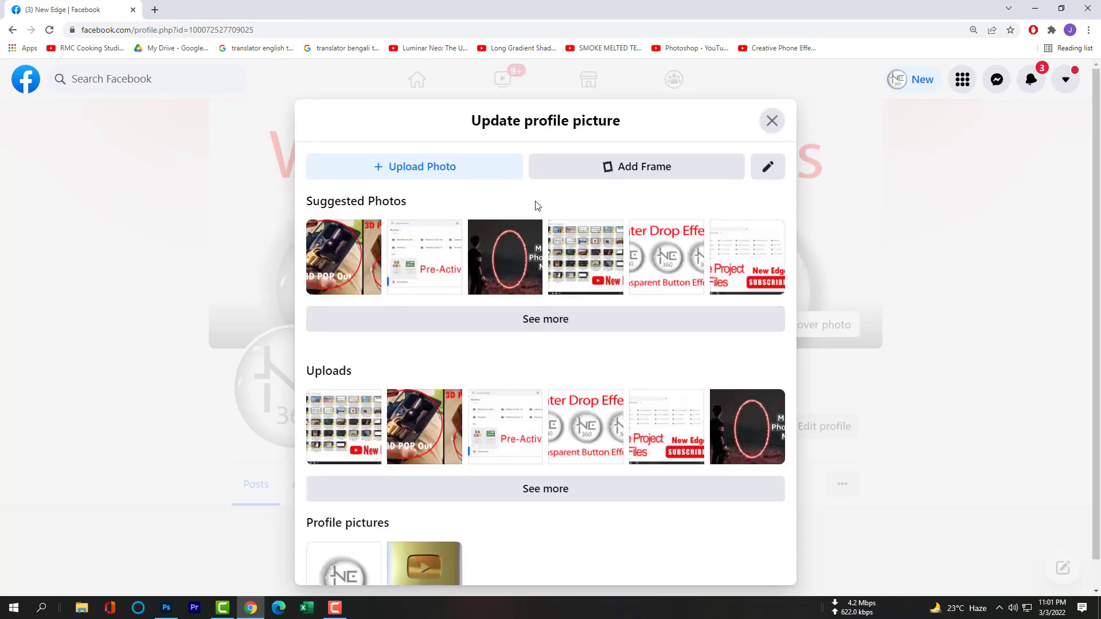
{"action": "left_click", "coordinate": [492, 173]}
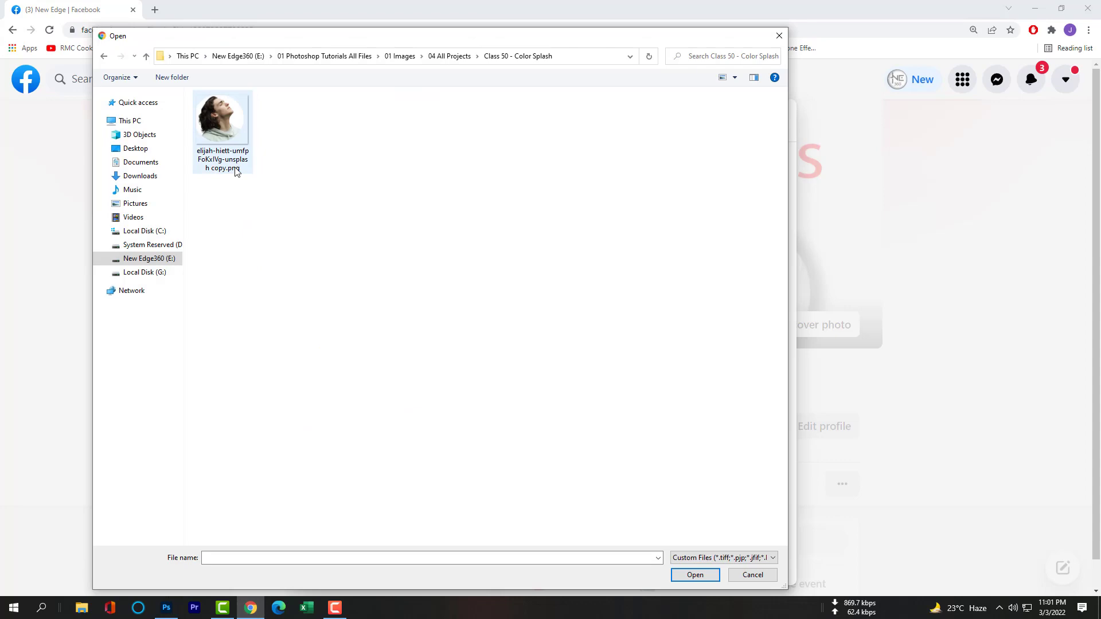
{"action": "left_click", "coordinate": [228, 127]}
{"action": "left_click", "coordinate": [674, 571]}
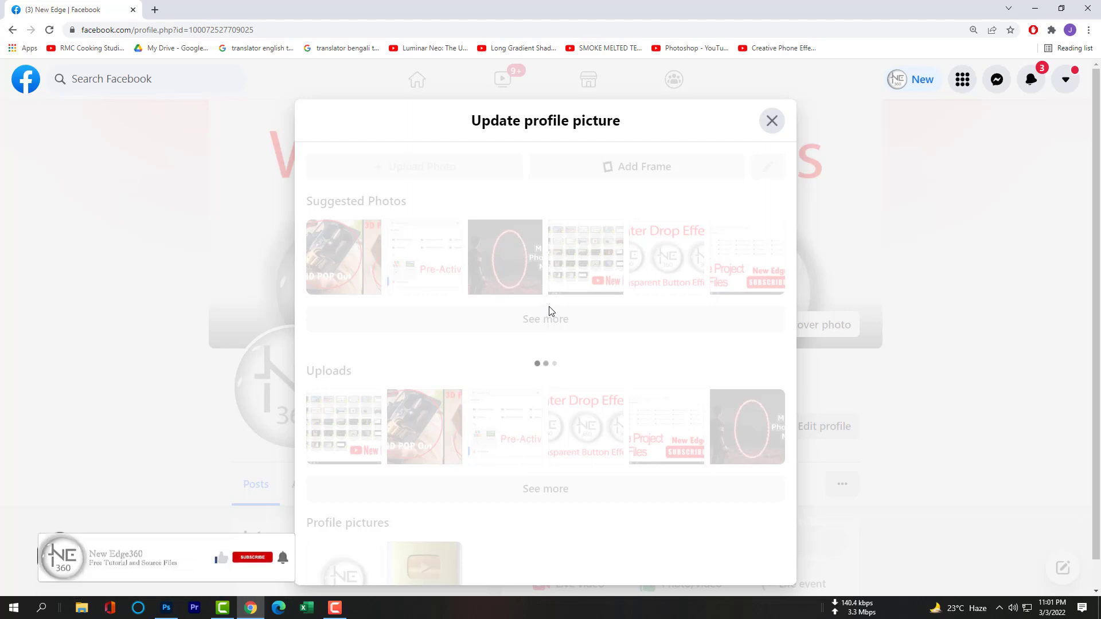
{"action": "scroll", "coordinate": [652, 476], "scroll_direction": "down", "scroll_amount": 2}
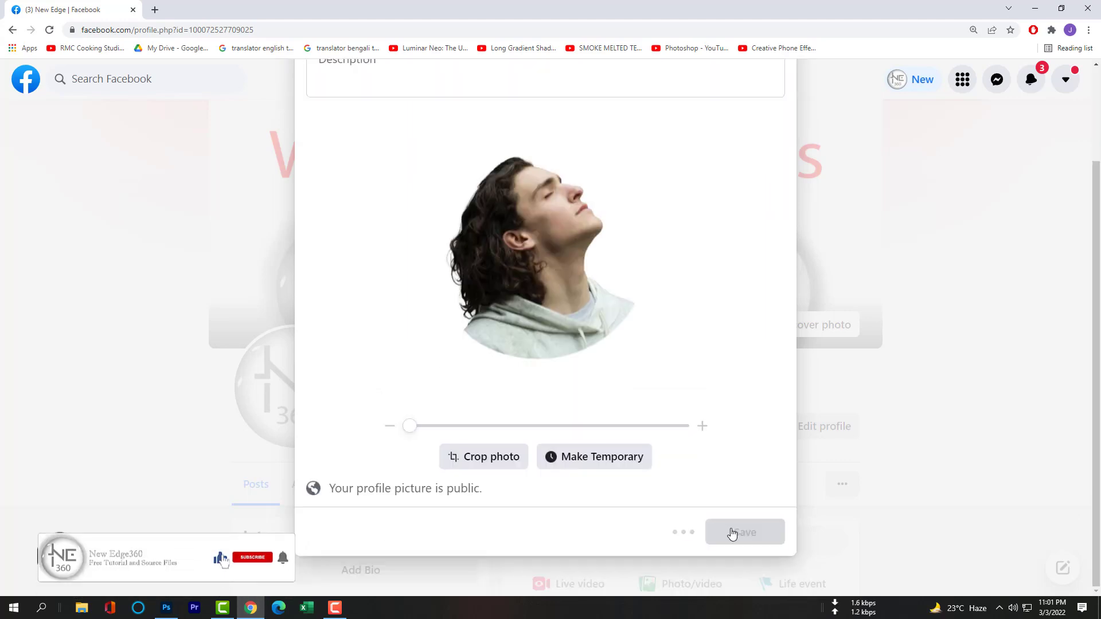